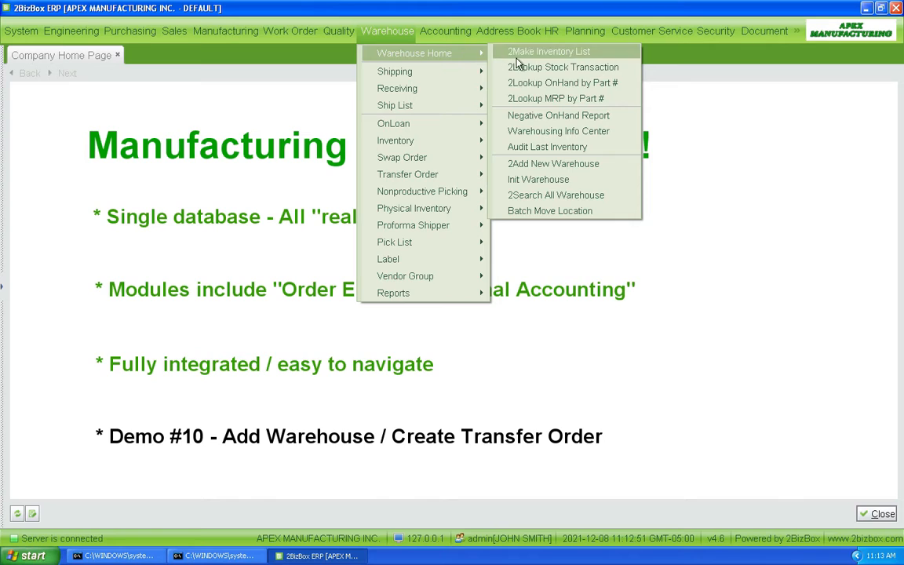
Step: Add a new warehouse with ID W02 and name Warehouse 2
{"action": "left_click", "coordinate": [531, 168]}
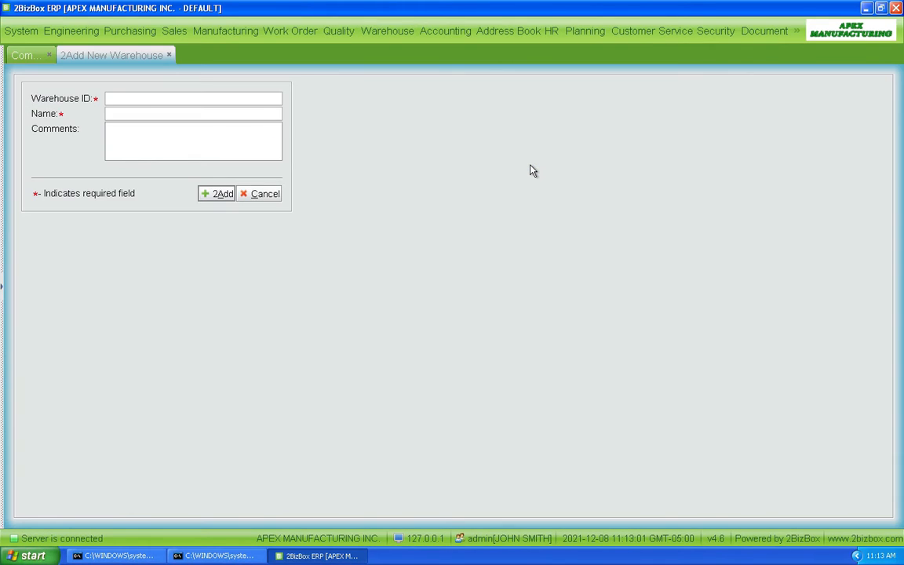
{"action": "left_click", "coordinate": [189, 104]}
{"action": "type", "text": "W02"}
{"action": "left_click", "coordinate": [141, 117]}
{"action": "type", "text": "W"}
{"action": "left_click", "coordinate": [207, 194]}
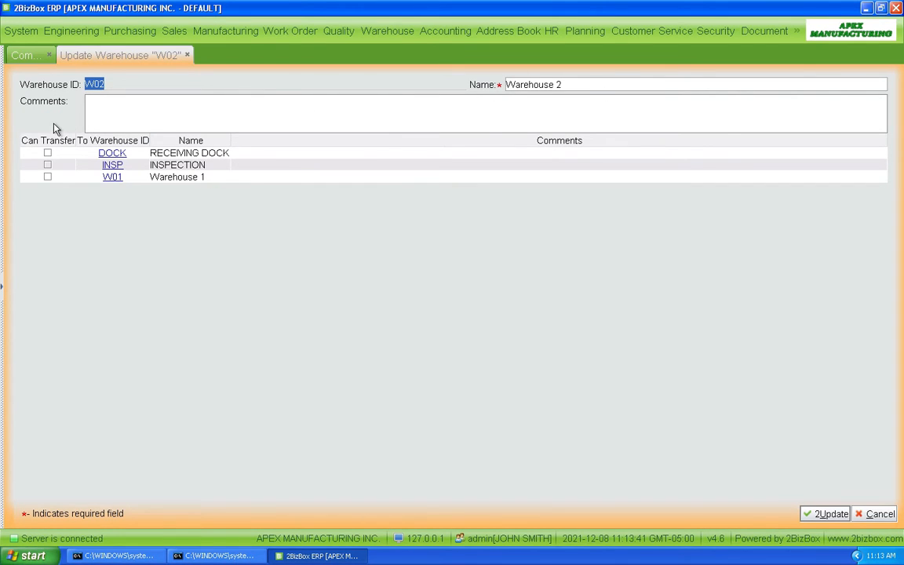
Step: Allow warehouse W02 to transfer to DOCK, INSP and W01, save the update, and close its properties
{"action": "left_click", "coordinate": [47, 154]}
{"action": "left_click", "coordinate": [47, 165]}
{"action": "left_click", "coordinate": [47, 177]}
{"action": "left_click", "coordinate": [828, 514]}
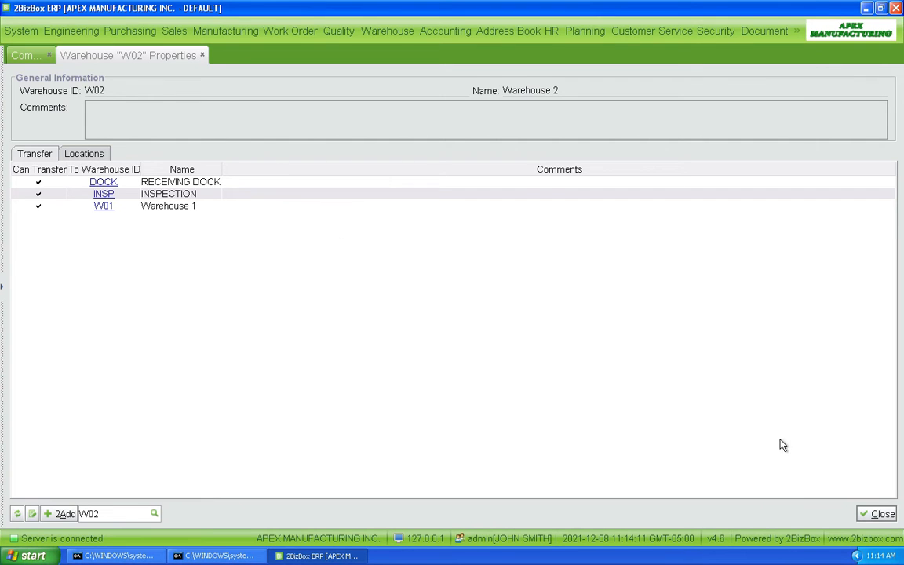
{"action": "left_click", "coordinate": [877, 513]}
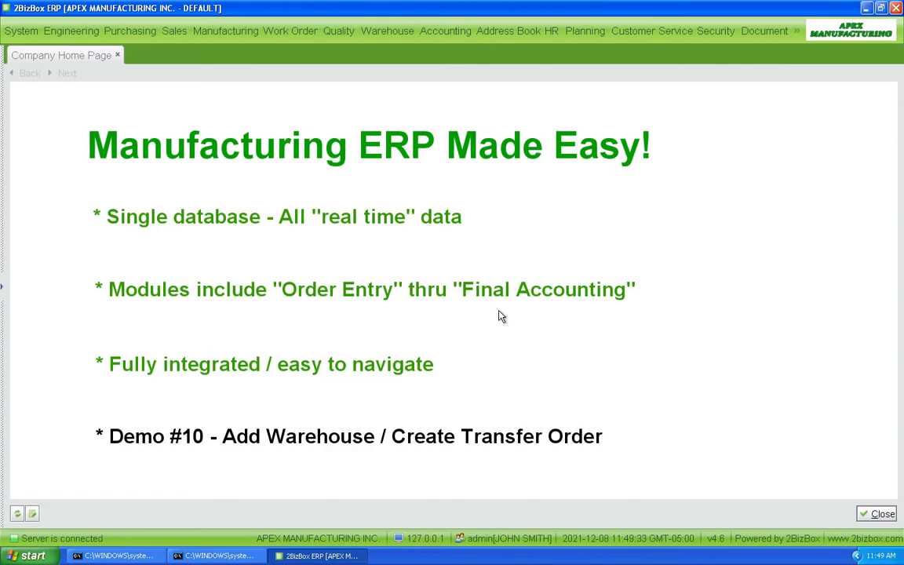
Step: Create a new transfer order from address APEX001 to address APEX001 with transfer type Inner
{"action": "left_click", "coordinate": [389, 33]}
{"action": "mouse_move", "coordinate": [401, 173]}
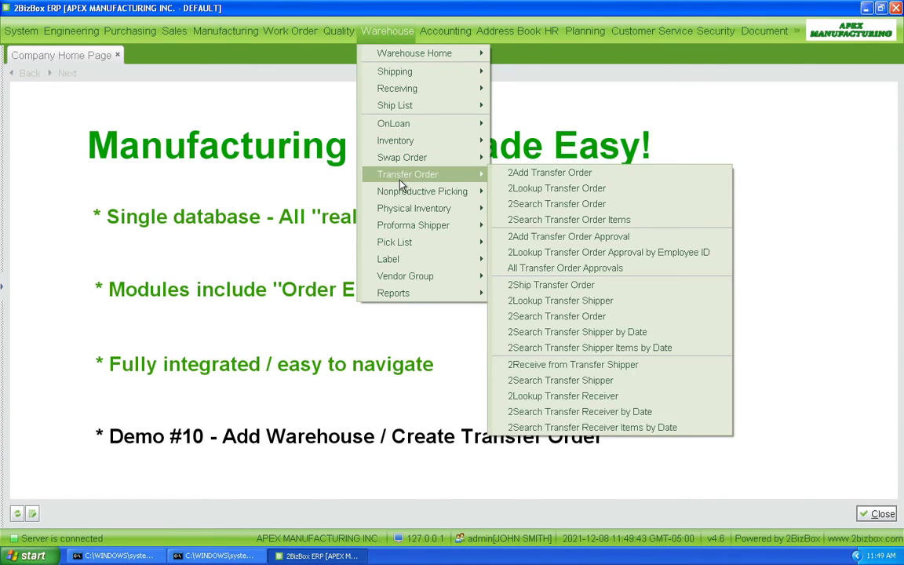
{"action": "left_click", "coordinate": [519, 174]}
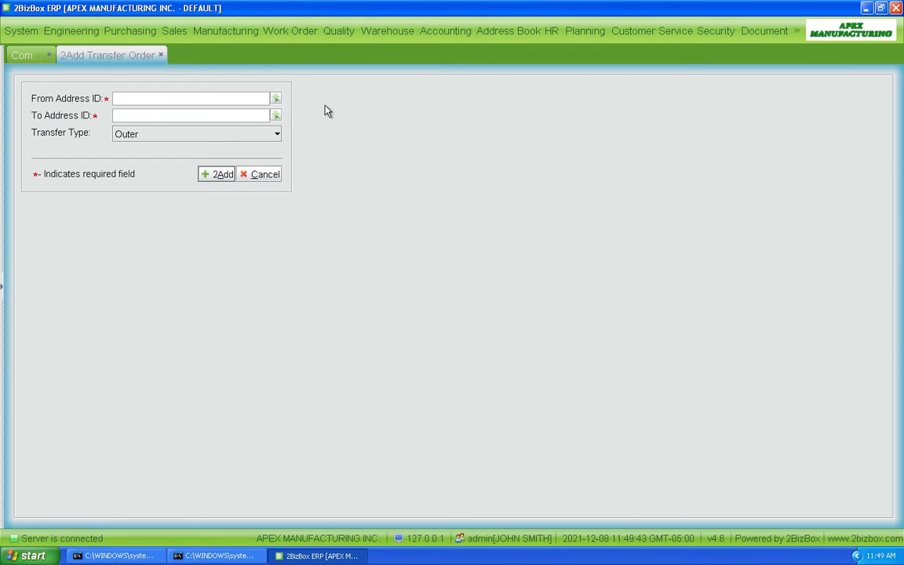
{"action": "left_click", "coordinate": [276, 100]}
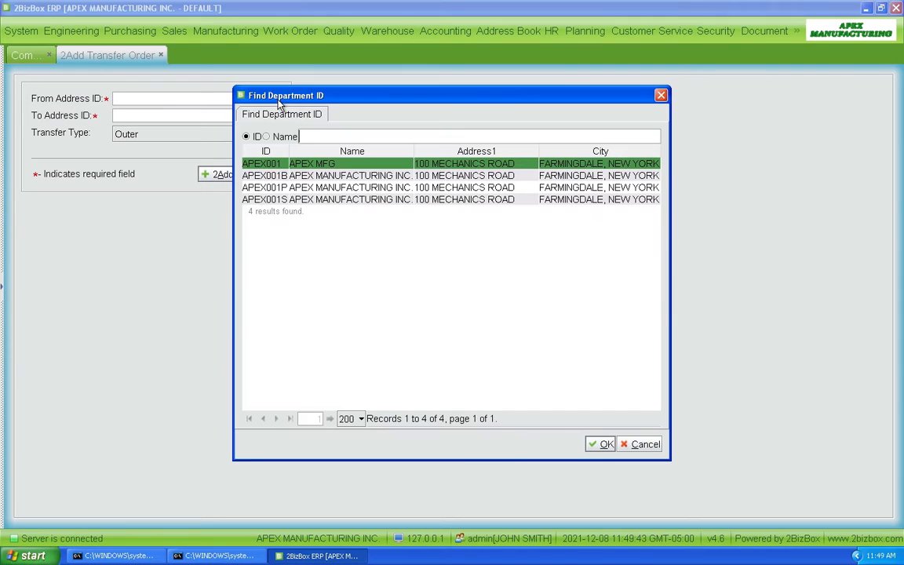
{"action": "double_click", "coordinate": [261, 167]}
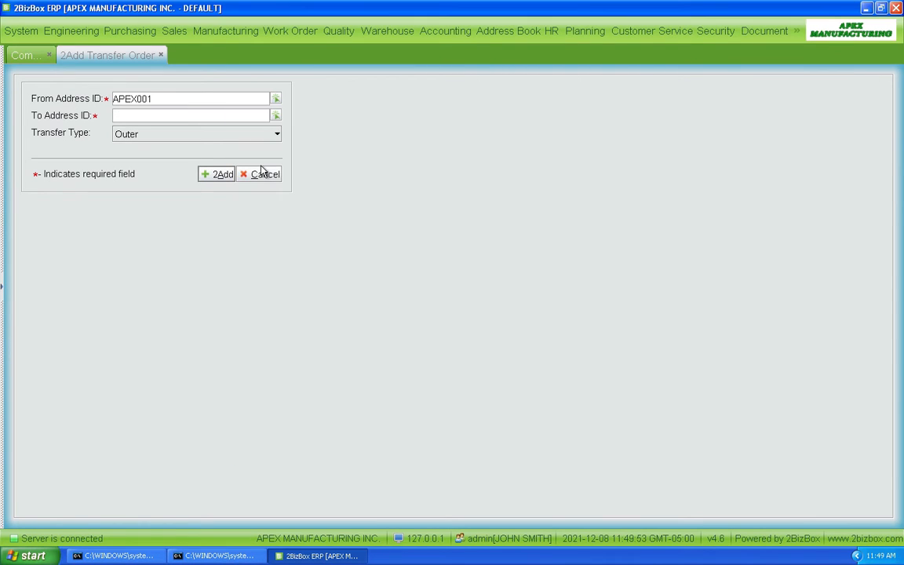
{"action": "left_click", "coordinate": [277, 116]}
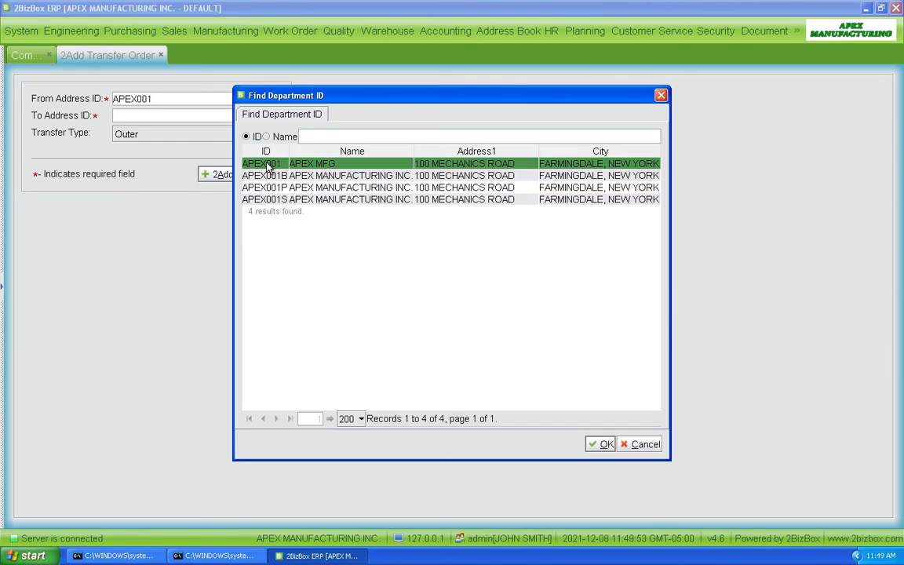
{"action": "double_click", "coordinate": [267, 166]}
{"action": "left_click", "coordinate": [276, 134]}
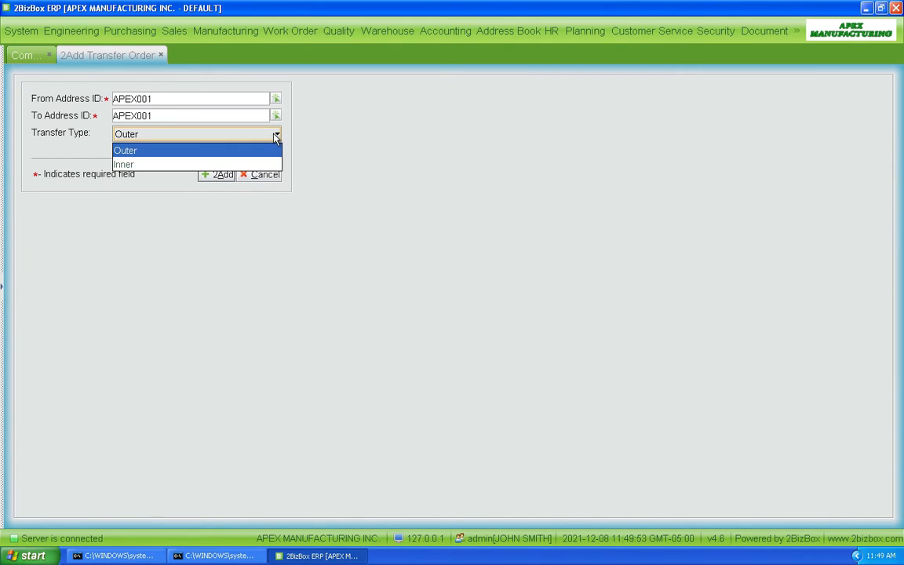
{"action": "left_click", "coordinate": [248, 166]}
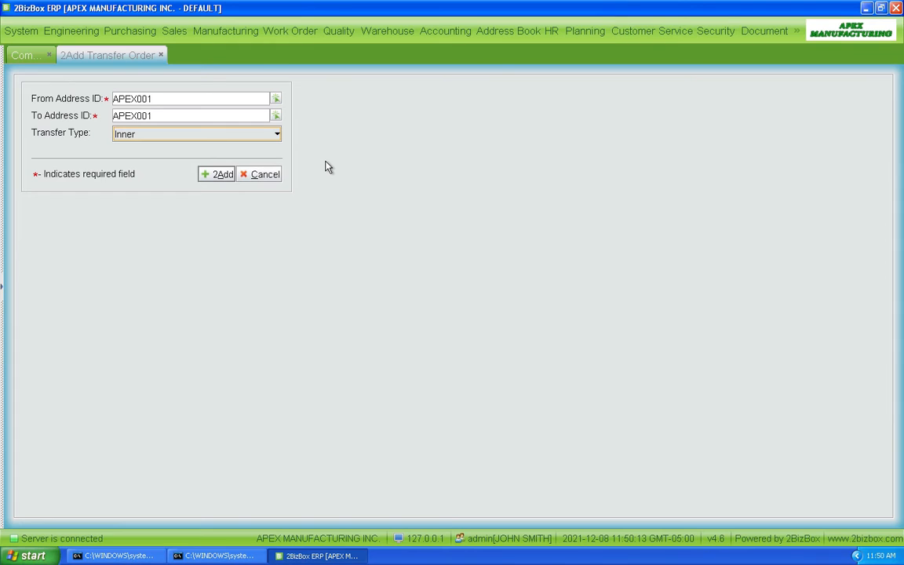
{"action": "left_click", "coordinate": [217, 177]}
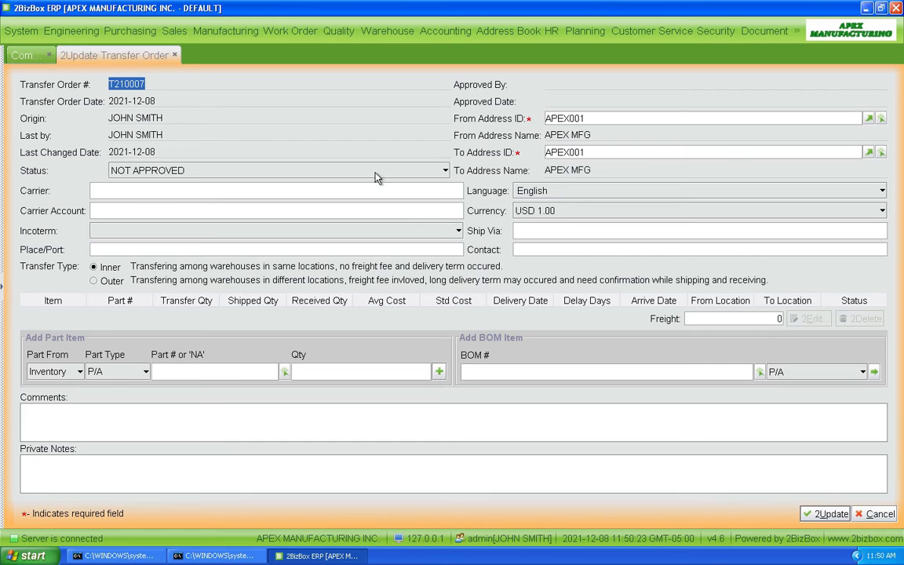
Step: Add part AXLE-400 with a quantity of 10 to the transfer order
{"action": "left_click", "coordinate": [286, 374]}
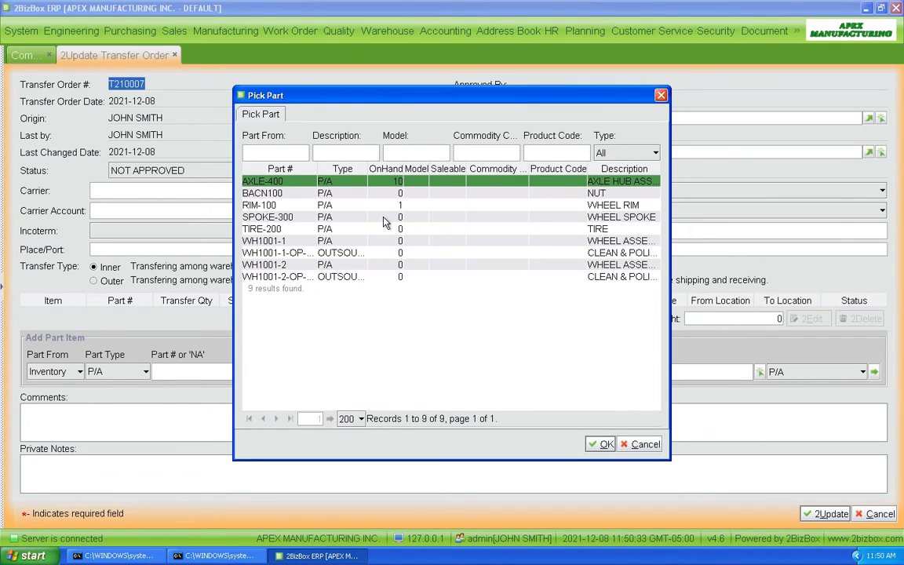
{"action": "double_click", "coordinate": [257, 182]}
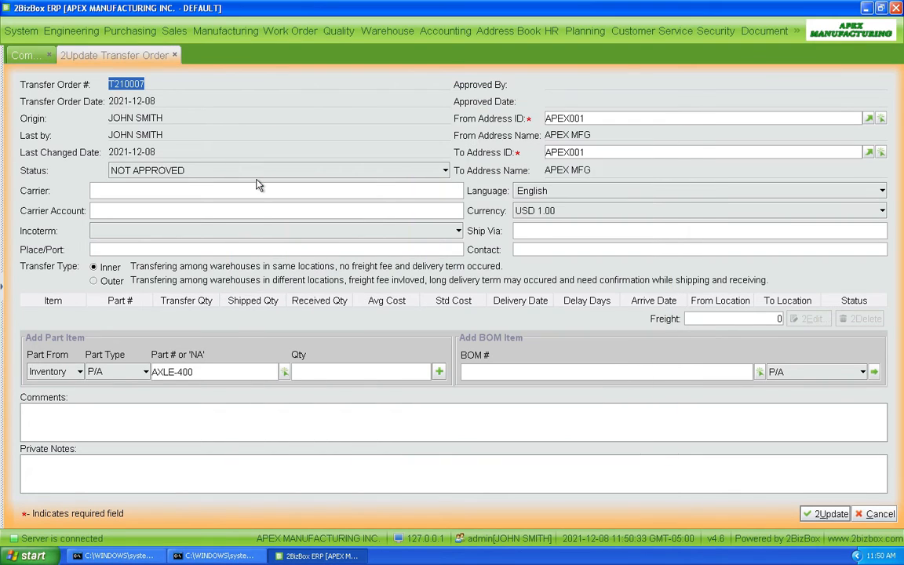
{"action": "left_click", "coordinate": [330, 373]}
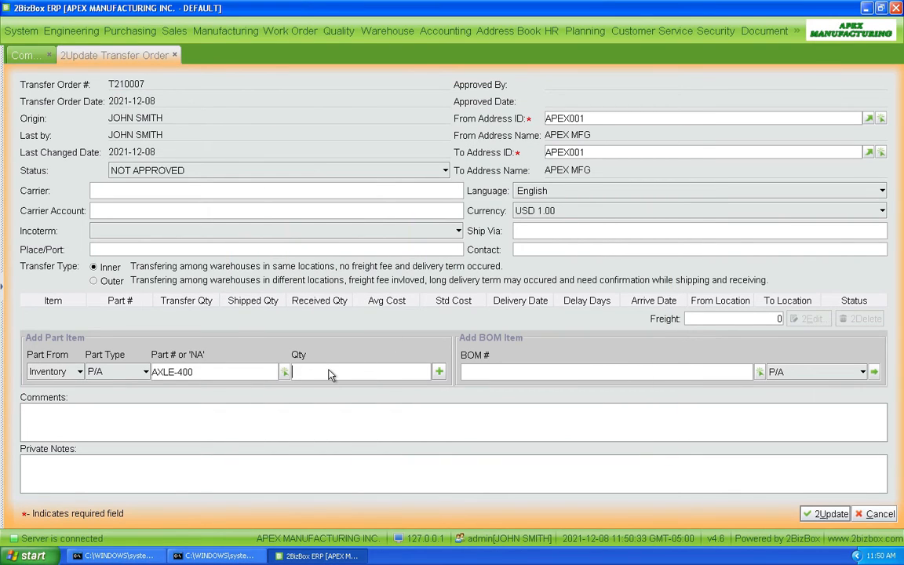
{"action": "type", "text": "10"}
{"action": "key", "text": "Return"}
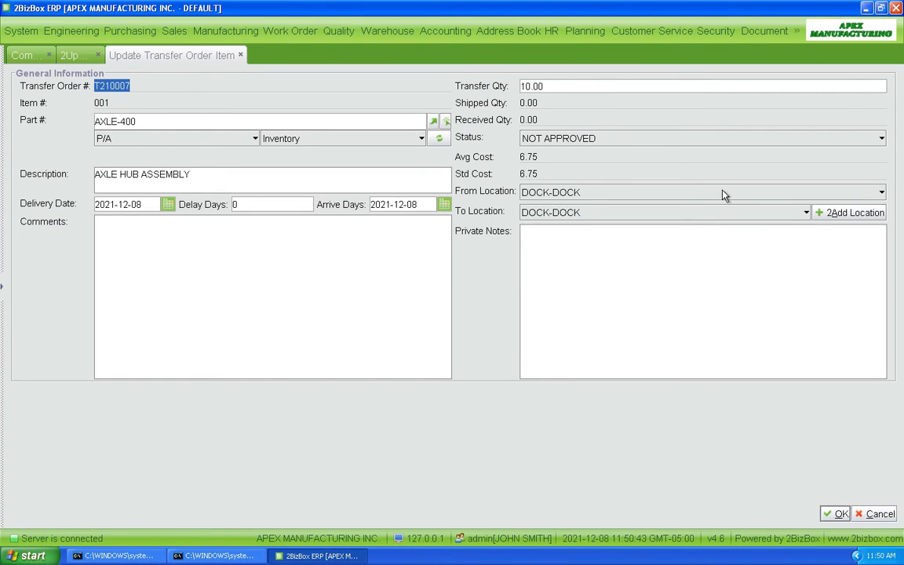
Step: Set the item's To Location to W01-L008, confirm the item, and update the transfer order
{"action": "left_click", "coordinate": [610, 196]}
{"action": "left_click", "coordinate": [611, 197]}
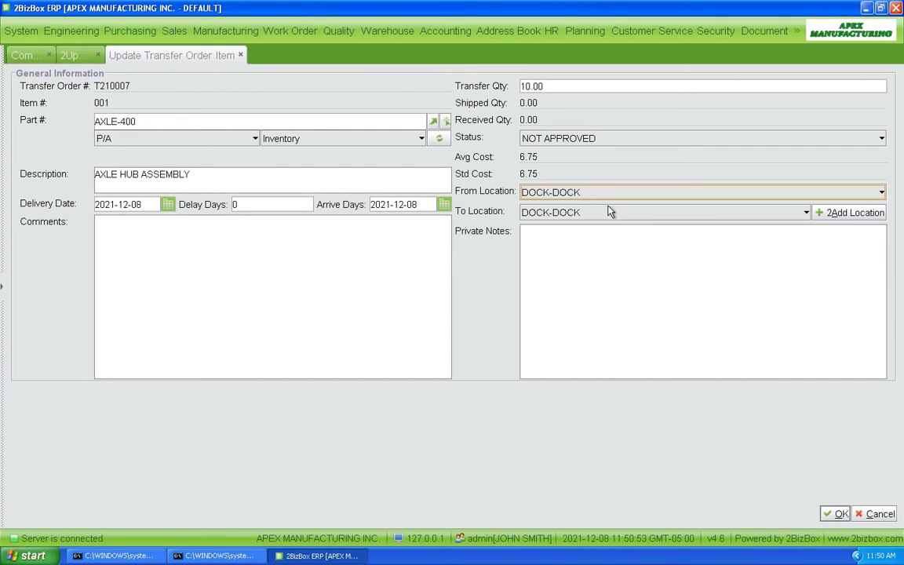
{"action": "left_click", "coordinate": [608, 211]}
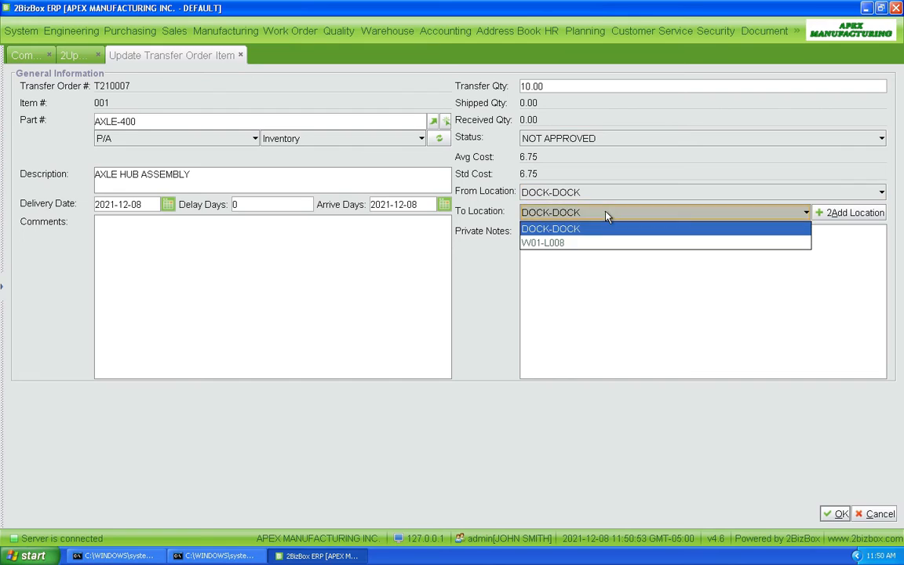
{"action": "left_click", "coordinate": [568, 243]}
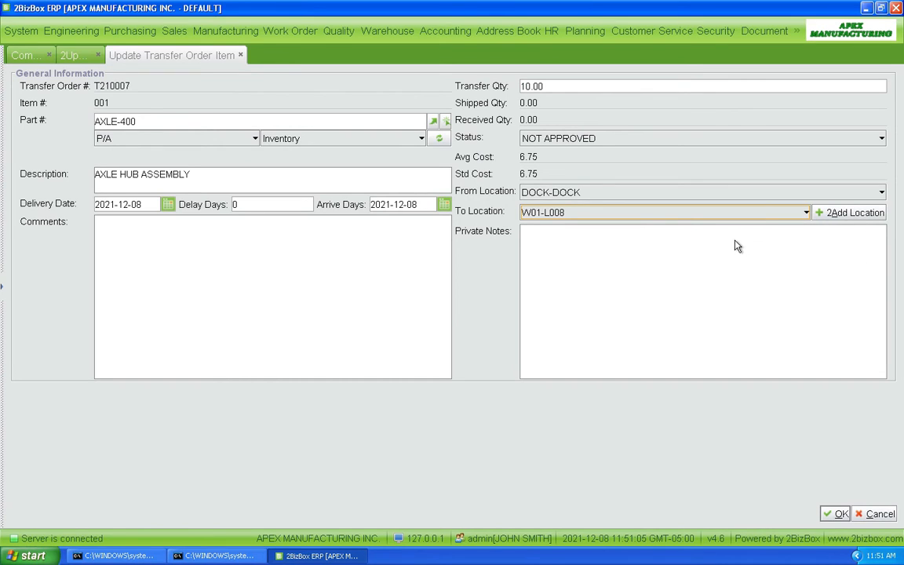
{"action": "left_click", "coordinate": [836, 515]}
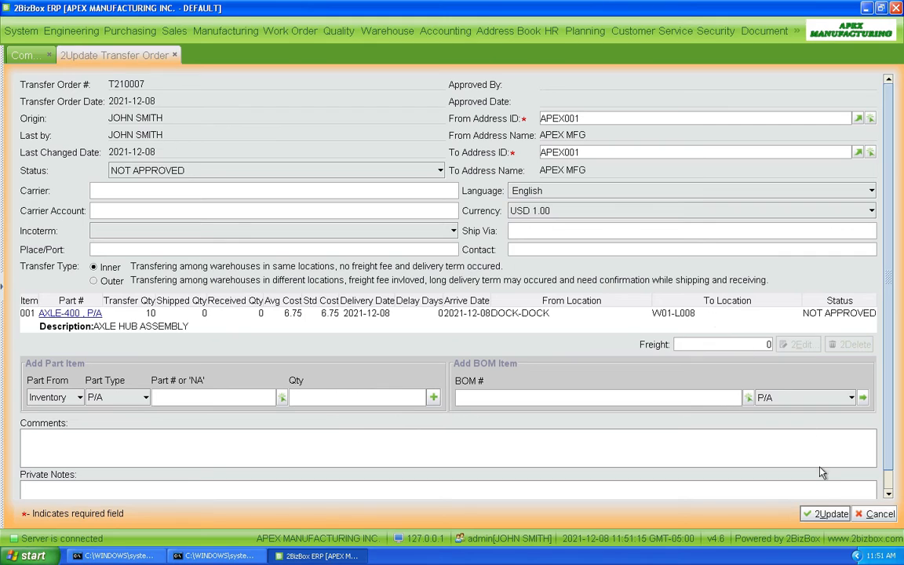
{"action": "left_click", "coordinate": [825, 516]}
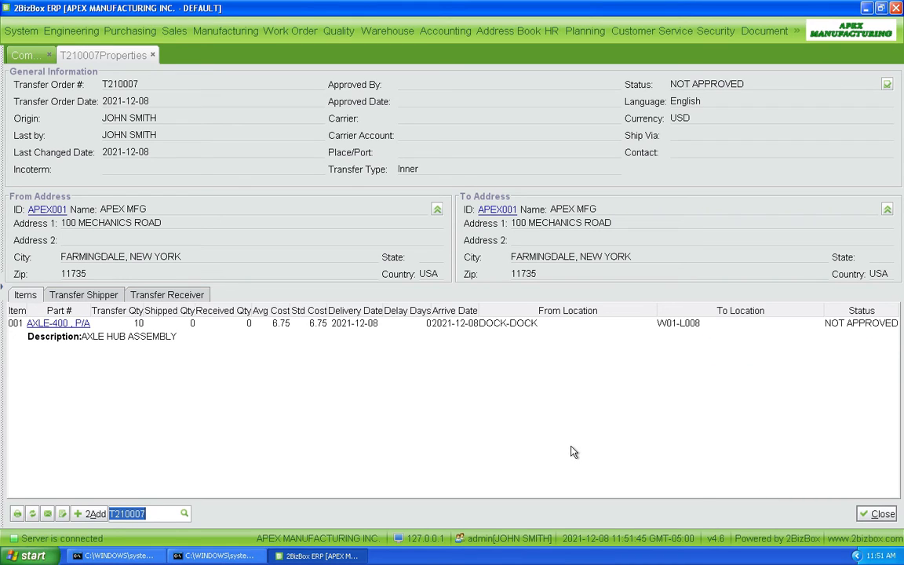
Step: Approve the transfer order and execute the transfer, confirming both prompts
{"action": "left_click", "coordinate": [887, 85]}
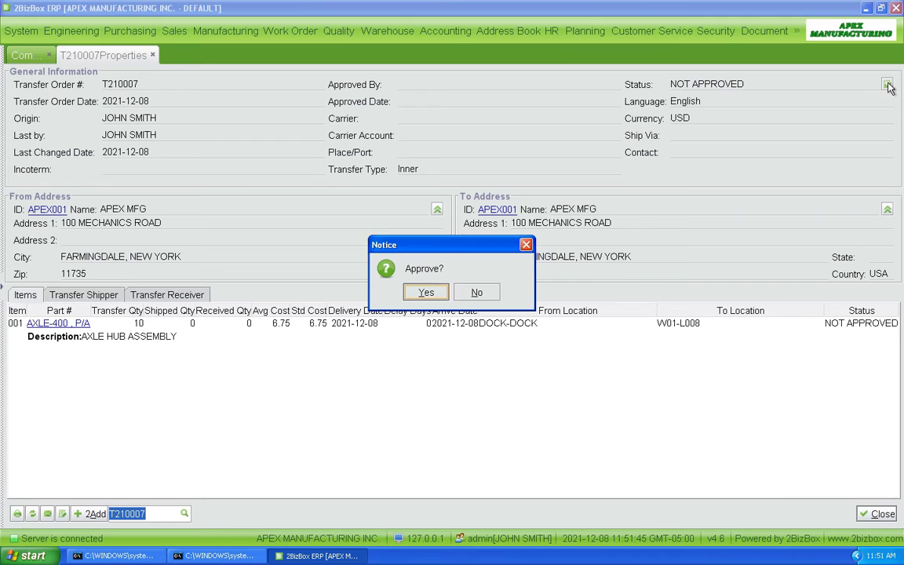
{"action": "left_click", "coordinate": [425, 294]}
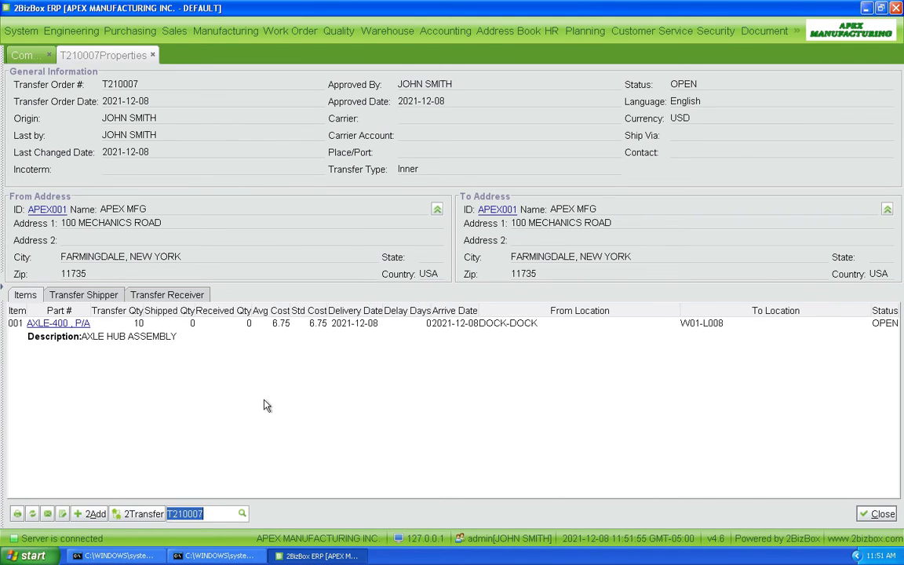
{"action": "left_click", "coordinate": [139, 514]}
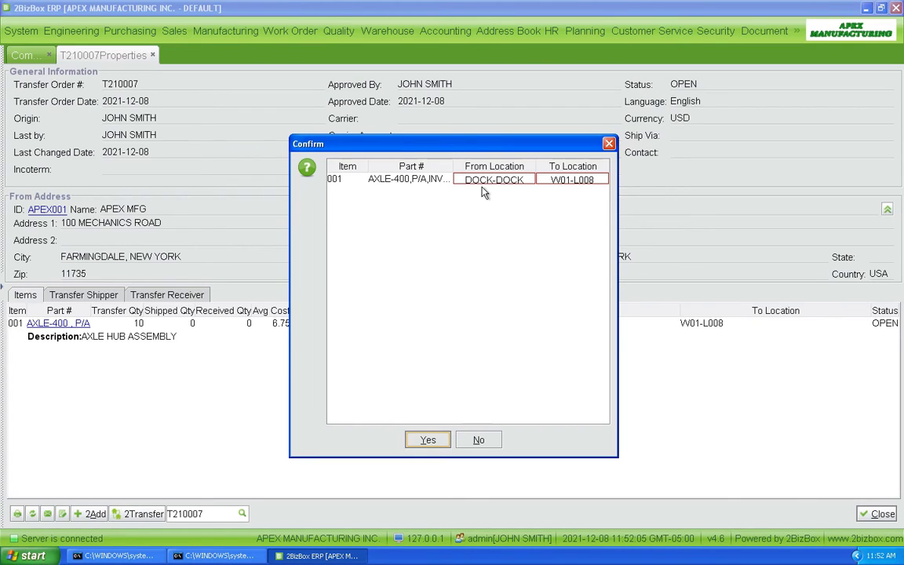
{"action": "left_click", "coordinate": [428, 440]}
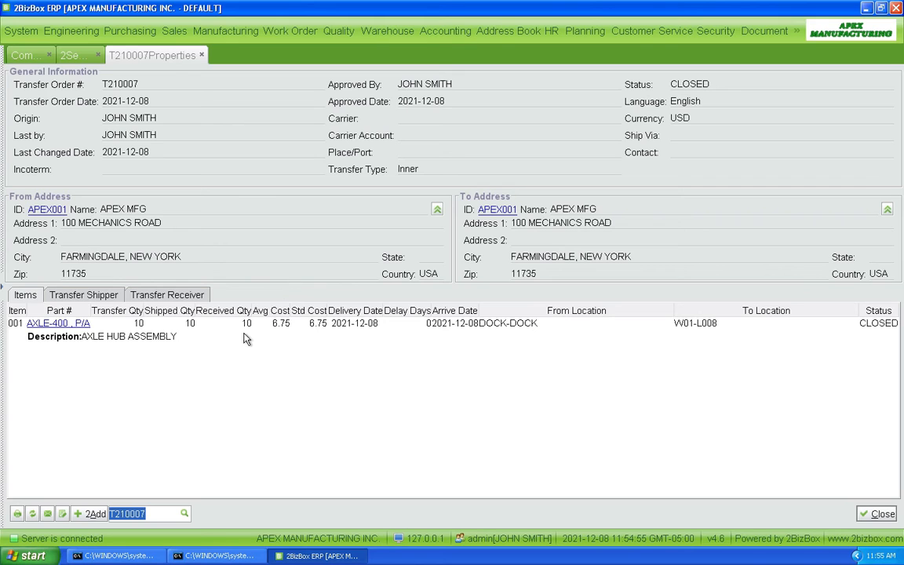
Step: Open part AXLE-400's on-hand locations and inventory log to review the transfer's movements
{"action": "left_click", "coordinate": [60, 325]}
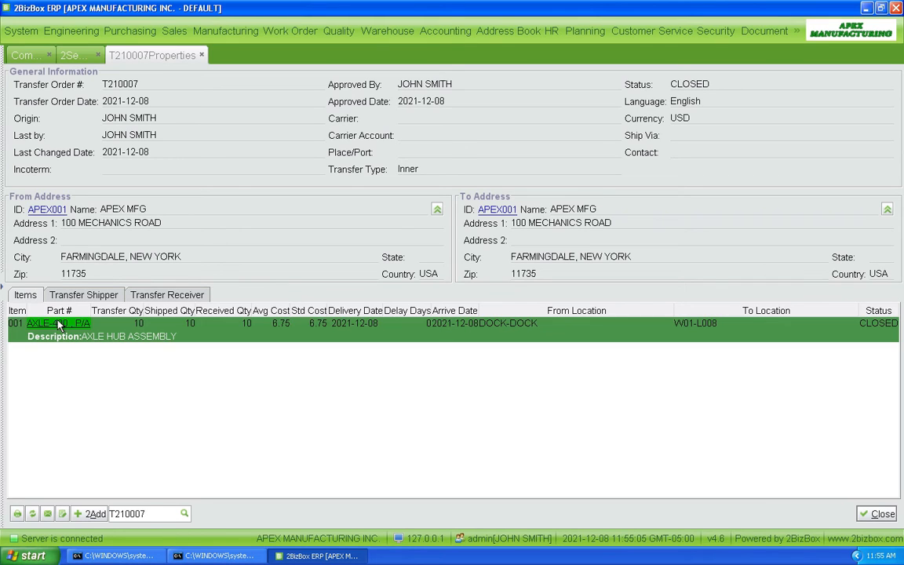
{"action": "left_click", "coordinate": [58, 326]}
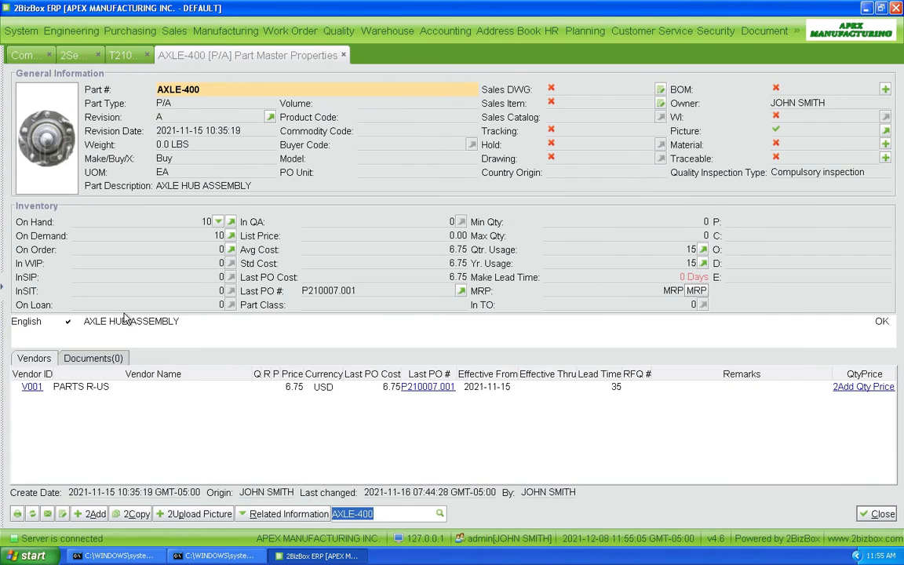
{"action": "left_click", "coordinate": [231, 223]}
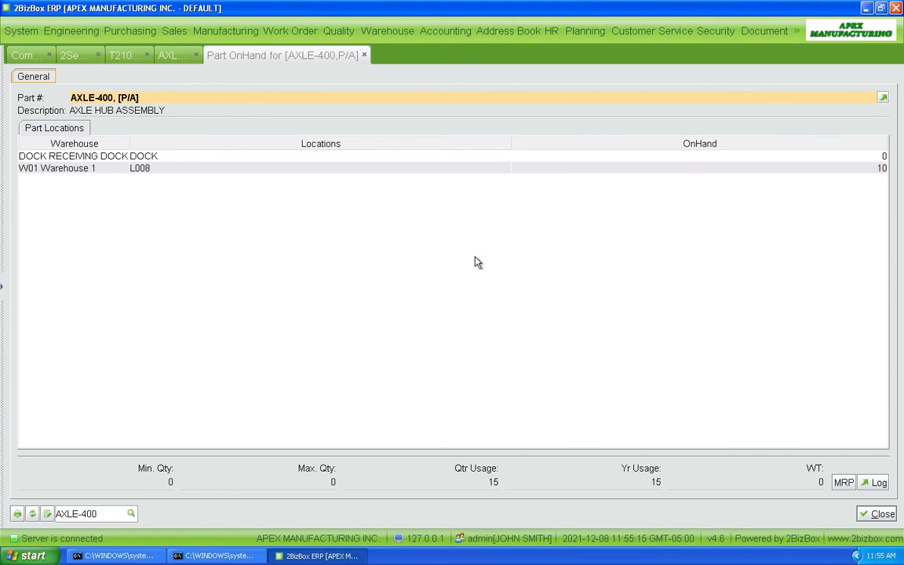
{"action": "left_click", "coordinate": [878, 483]}
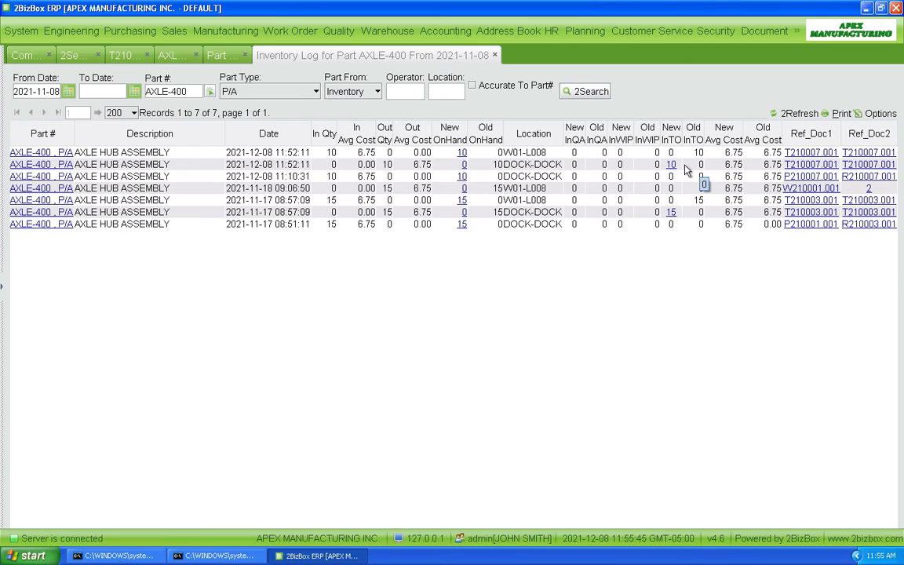
{"action": "left_click", "coordinate": [482, 175]}
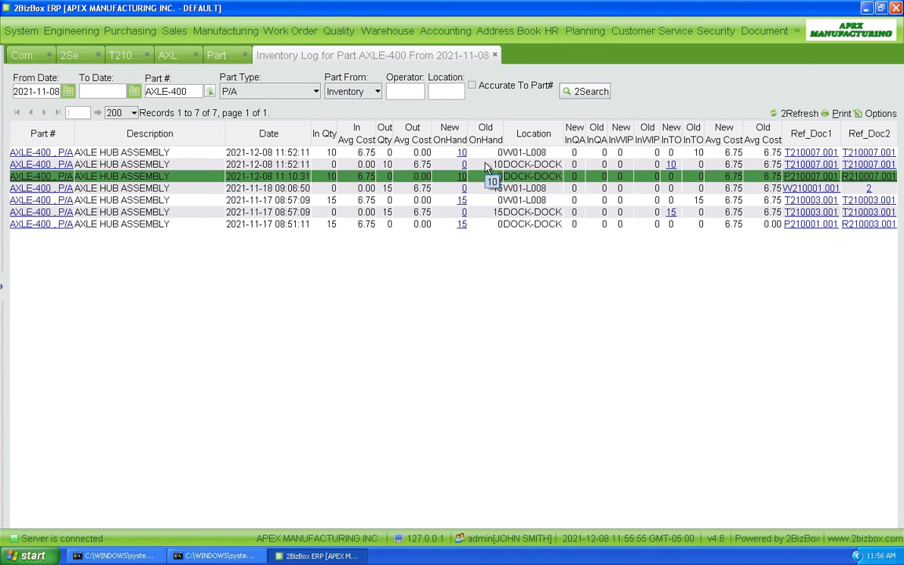
{"action": "left_click", "coordinate": [494, 153]}
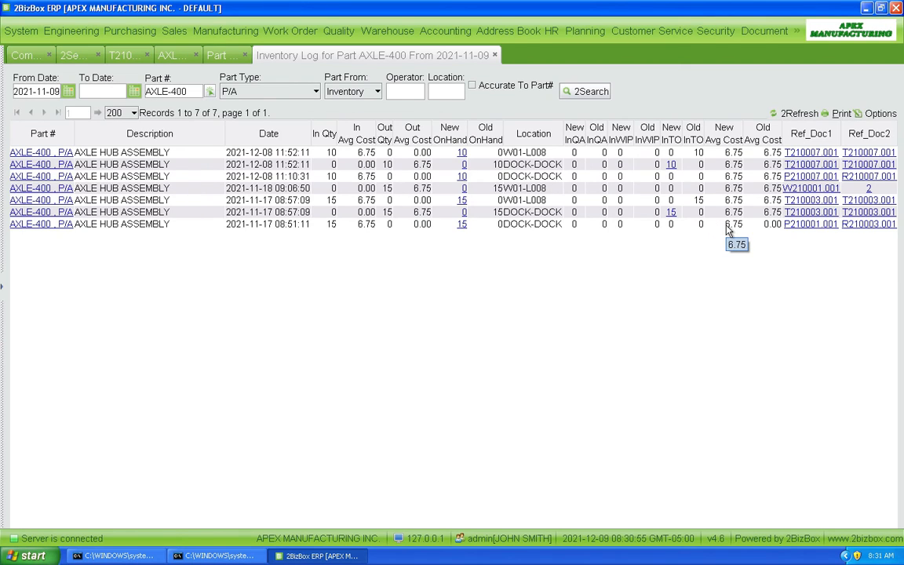
Step: Close the open tabs to return to the company home page
{"action": "key", "text": "Escape"}
{"action": "key", "text": "Escape"}
{"action": "key", "text": "Escape"}
{"action": "key", "text": "Escape"}
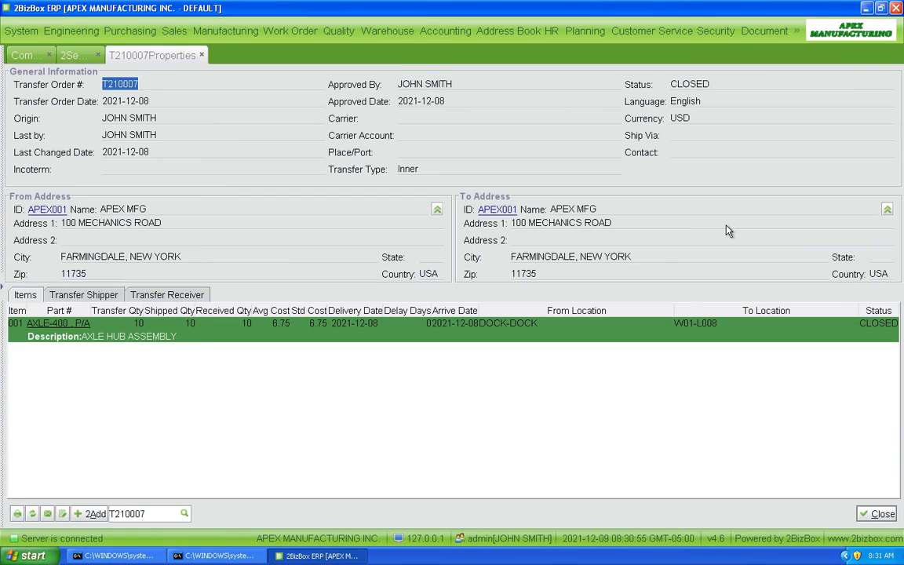
{"action": "key", "text": "Escape"}
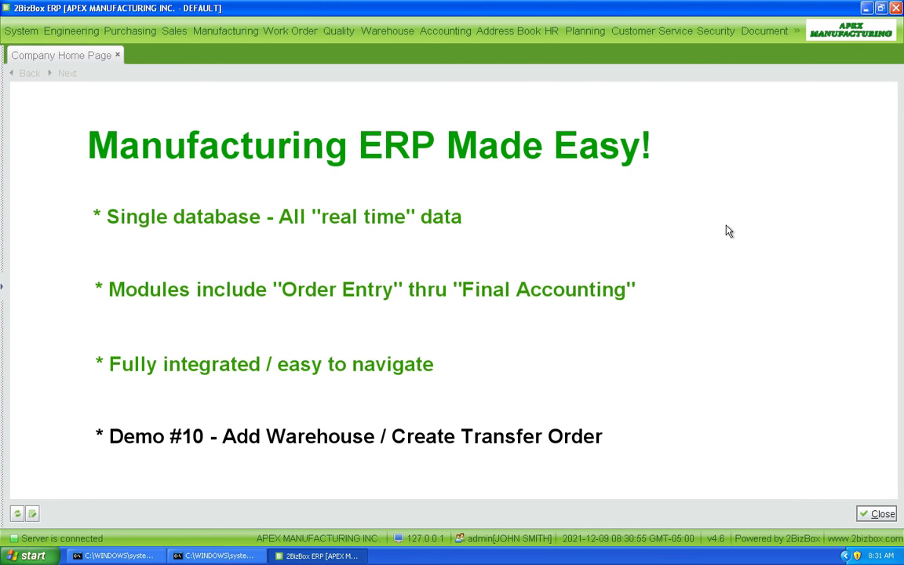